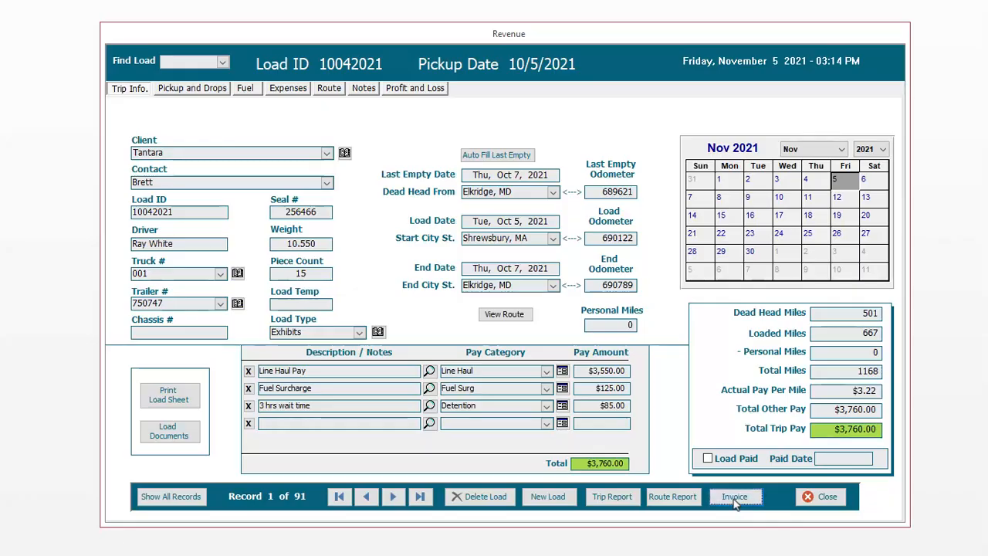
Open the invoice for the displayed load and check its customer reference number field
left_click_drag(547, 31, 587, 39)
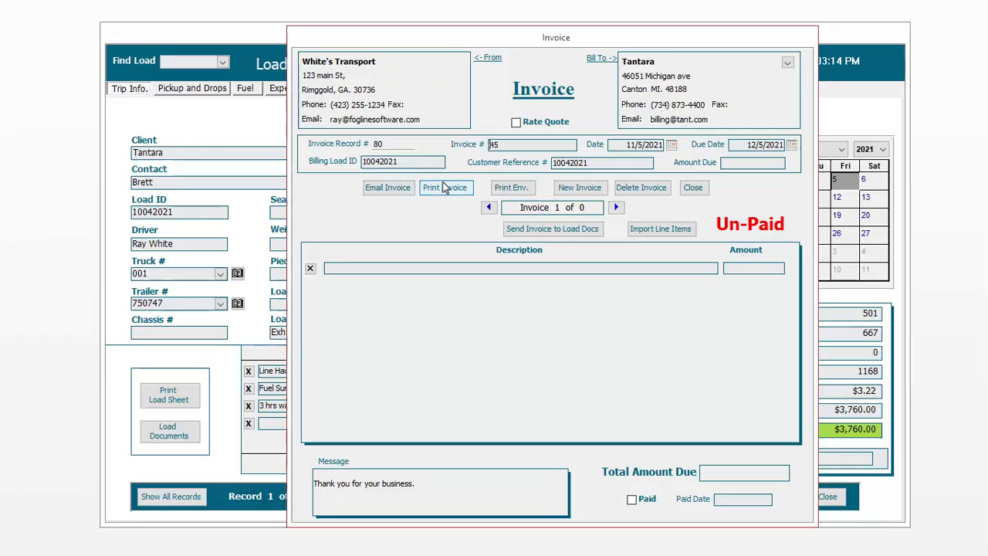
left_click(612, 163)
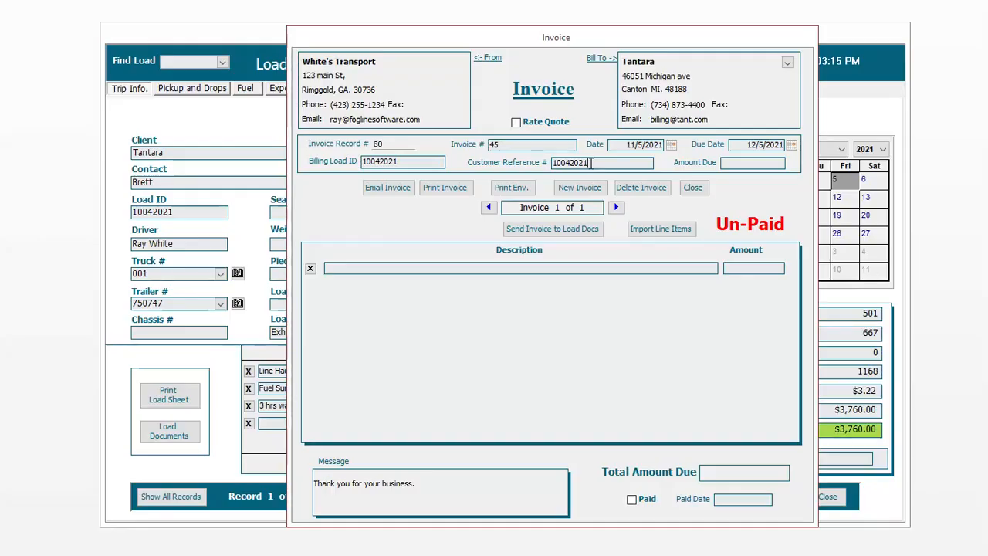
left_click_drag(592, 162, 548, 163)
left_click(567, 165)
Set the invoice number to 21000
left_click(529, 145)
double_click(506, 144)
type("21")
type("000")
left_click_drag(495, 145, 491, 147)
left_click(543, 145)
left_click_drag(517, 146, 487, 146)
left_click(516, 146)
left_click(599, 163)
Import the load's pay line items into the invoice
left_click_drag(598, 39, 957, 50)
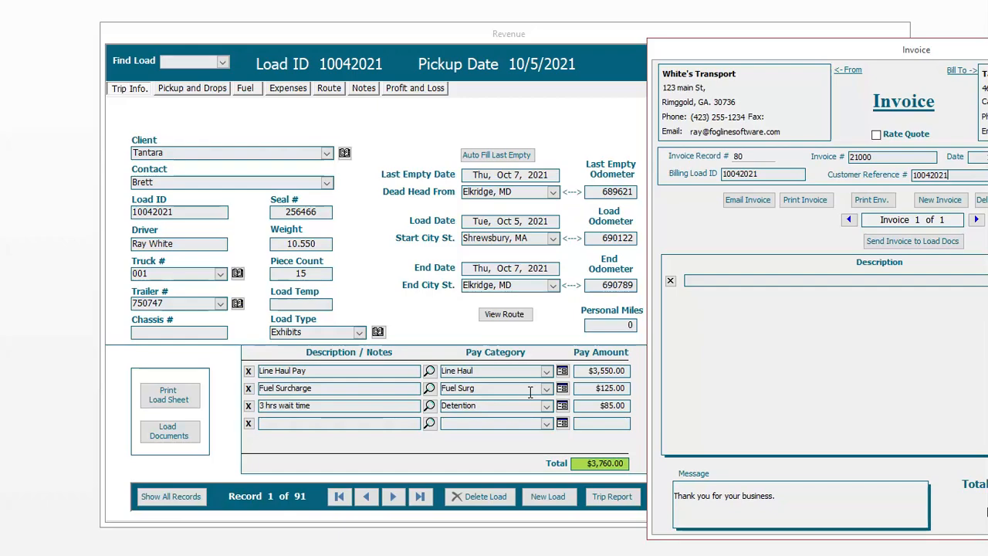
left_click_drag(875, 51, 593, 45)
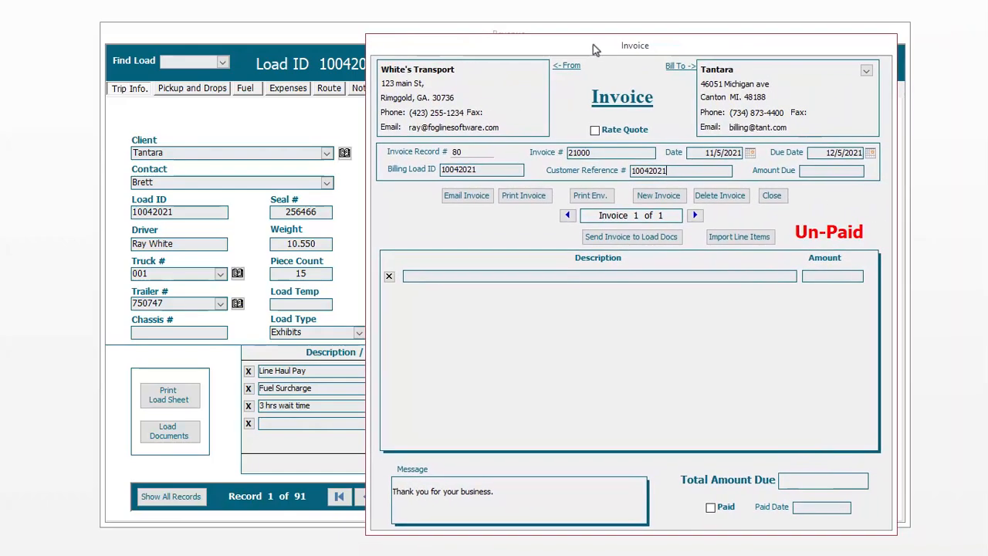
left_click(638, 275)
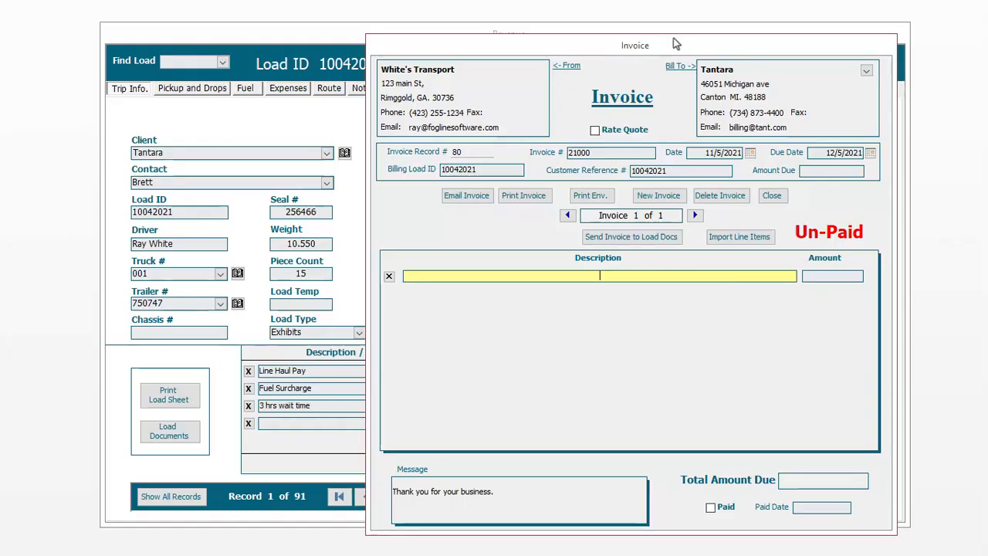
left_click_drag(674, 46, 837, 78)
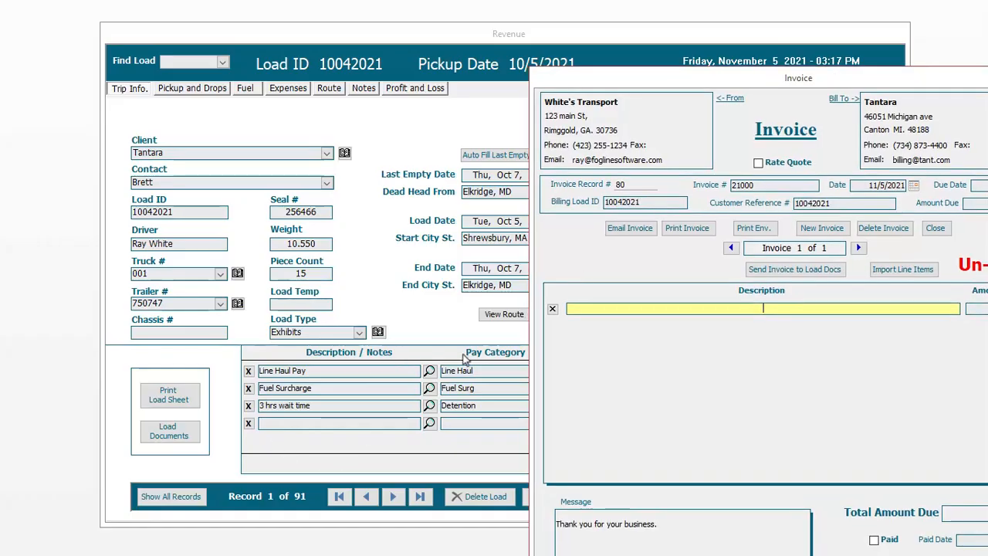
left_click_drag(867, 81, 675, 42)
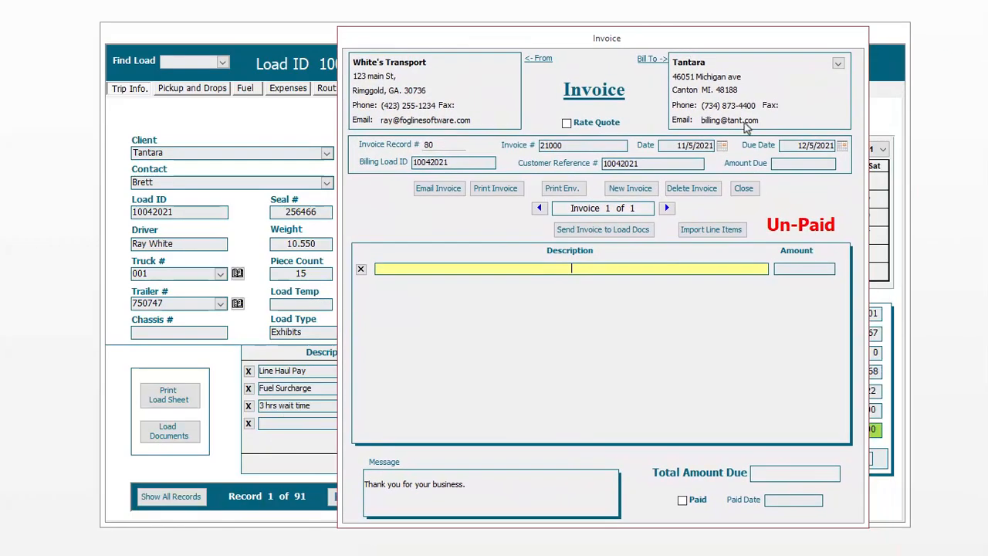
left_click(714, 230)
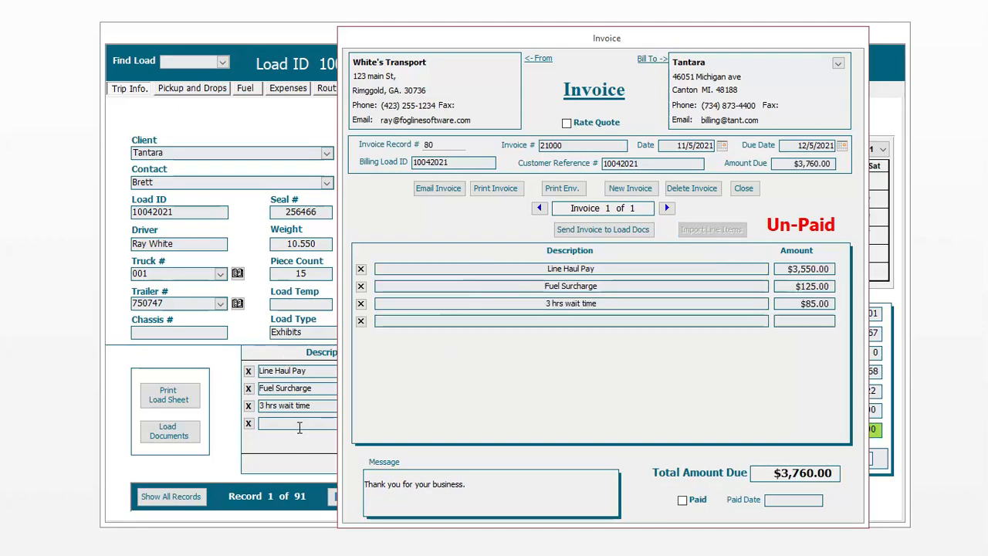
Compare the invoice's imported line items with the load's pay entries
left_click_drag(706, 36, 812, 46)
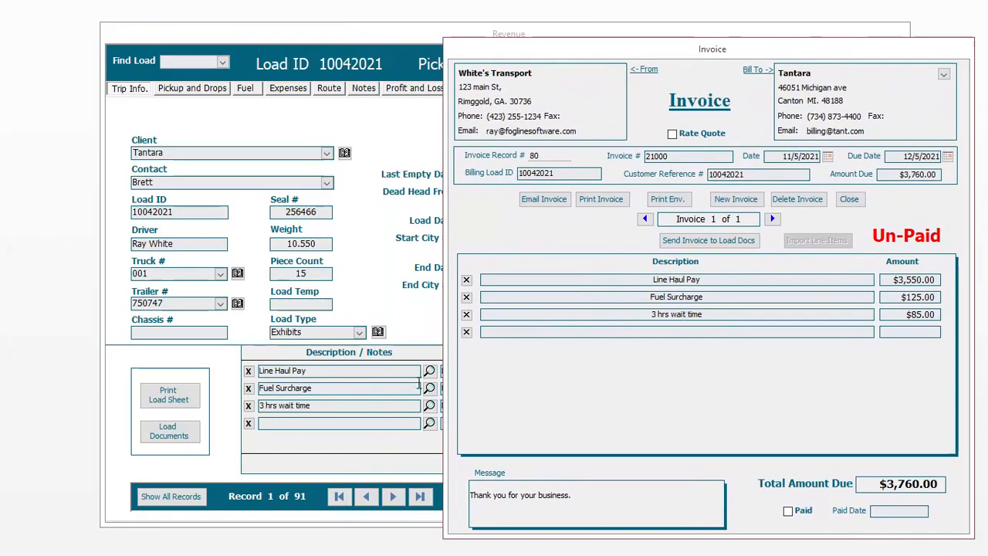
left_click_drag(853, 51, 685, 74)
left_click(578, 302)
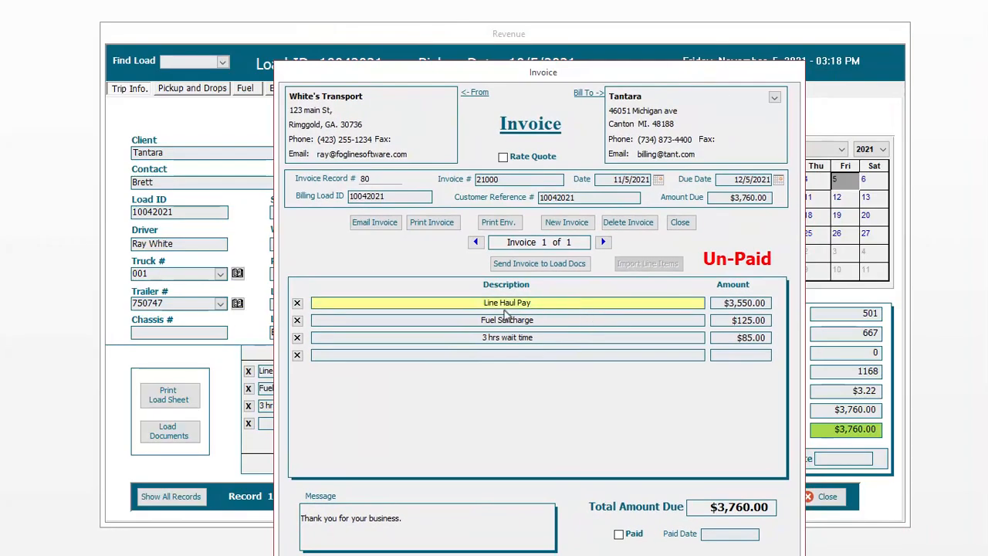
left_click(555, 337)
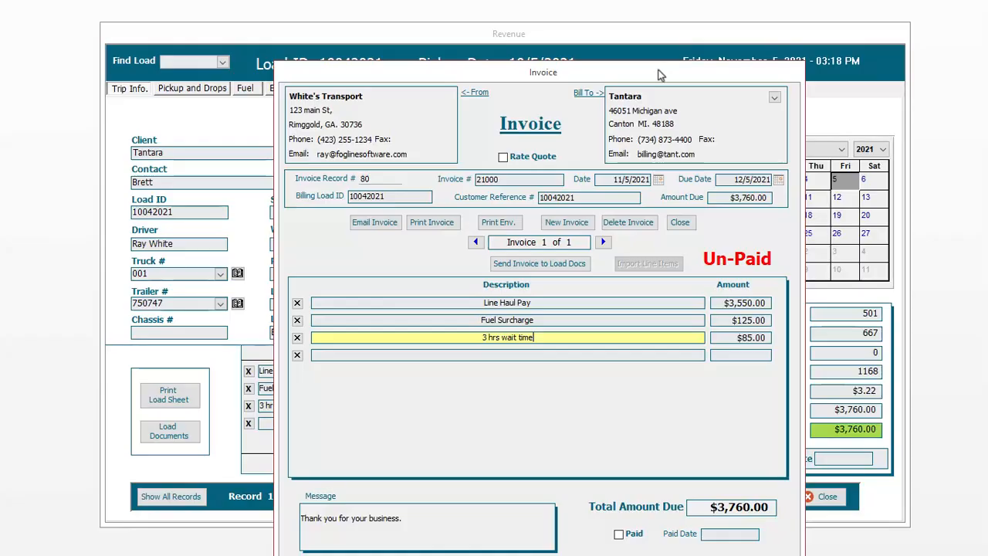
left_click_drag(655, 76, 666, 43)
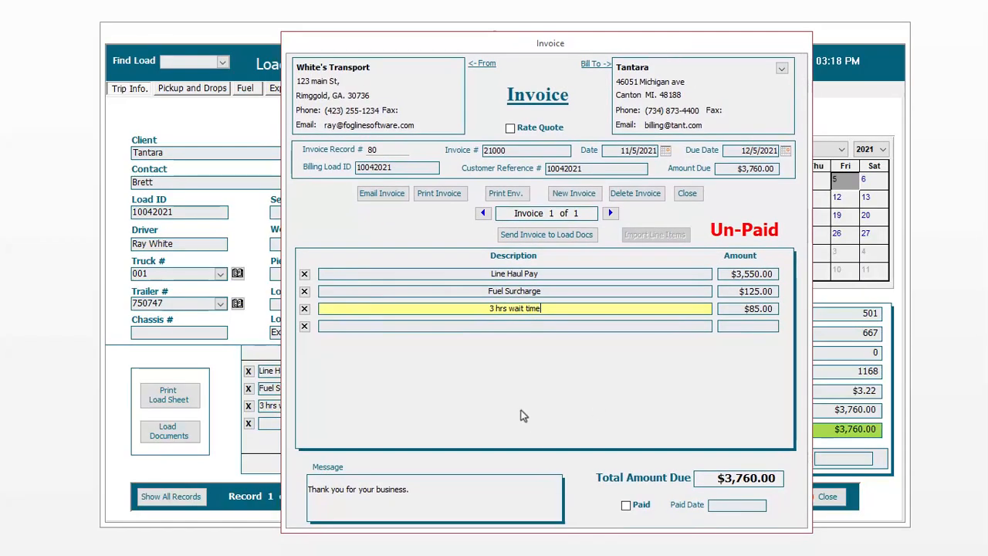
Review the message text on the invoice
left_click(410, 492)
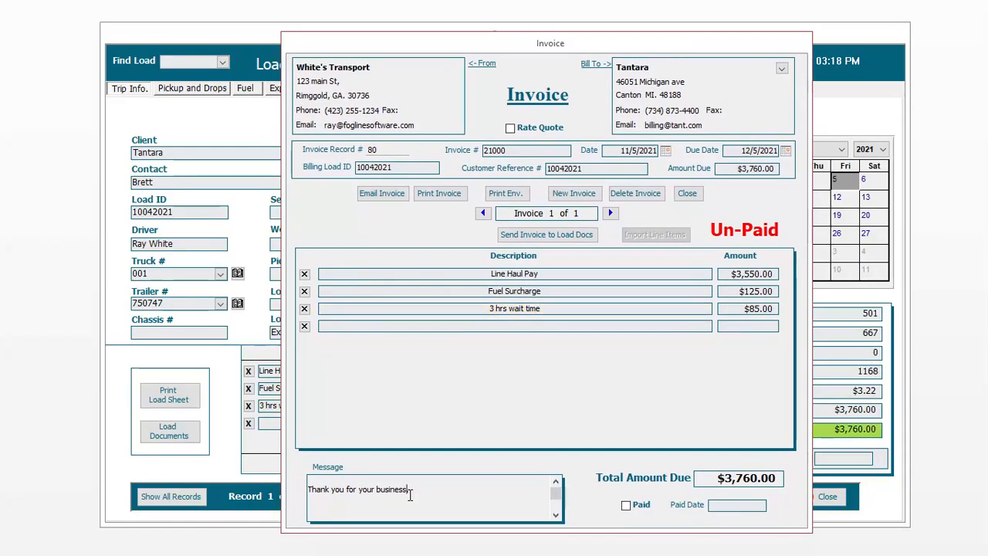
left_click_drag(312, 487, 435, 488)
left_click(436, 488)
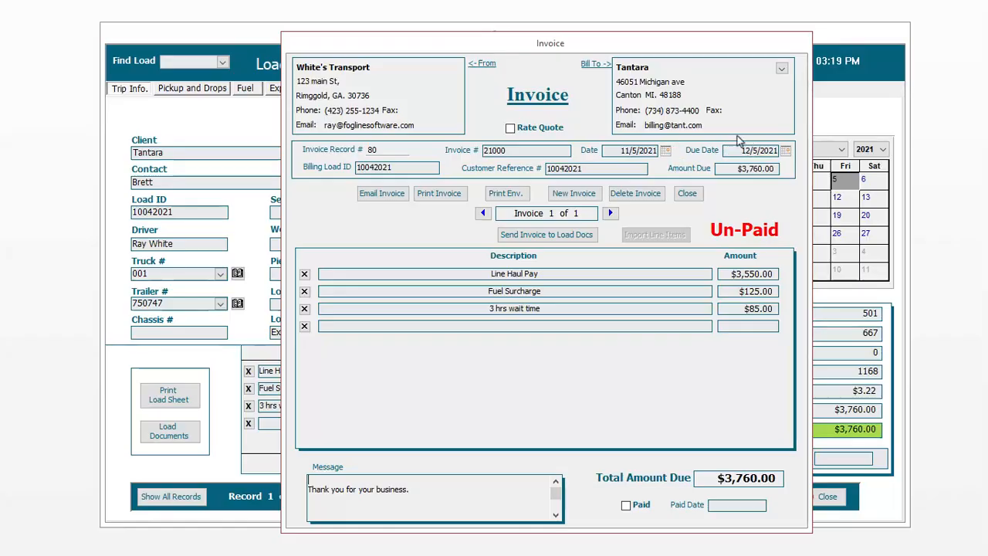
Check the default Invoice Due Days setting in the company profile, and return to the main menu
left_click(785, 152)
left_click(511, 256)
left_click_drag(623, 44, 875, 136)
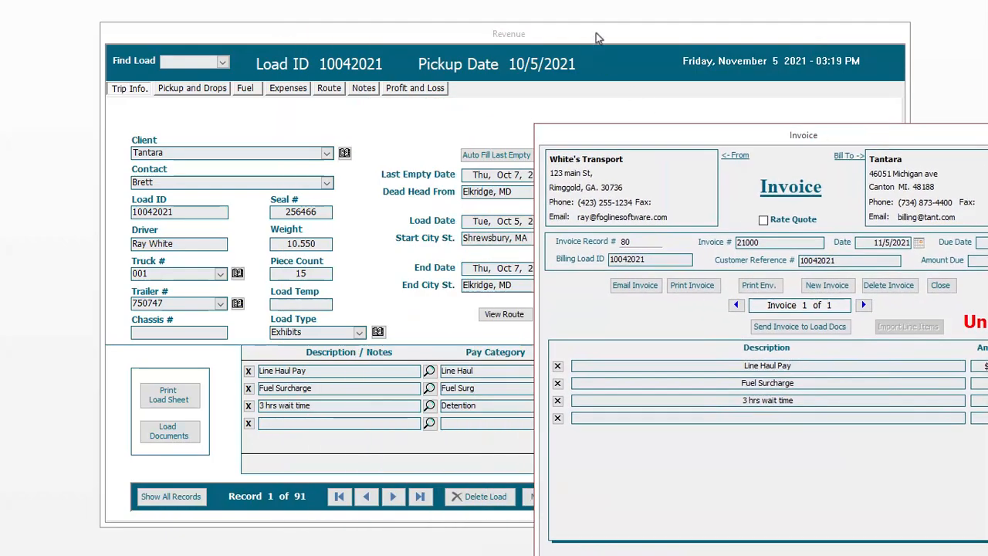
left_click_drag(597, 33, 590, 141)
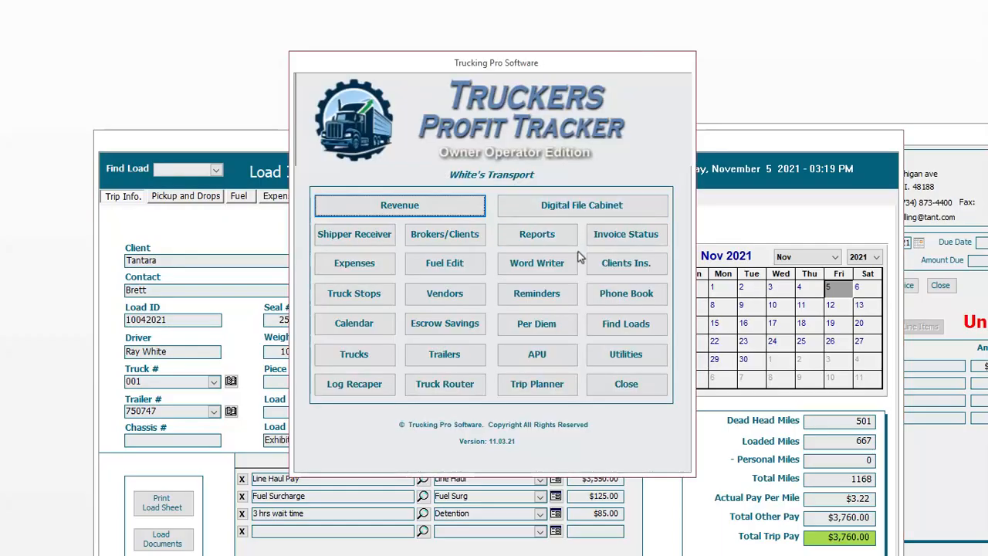
left_click(626, 353)
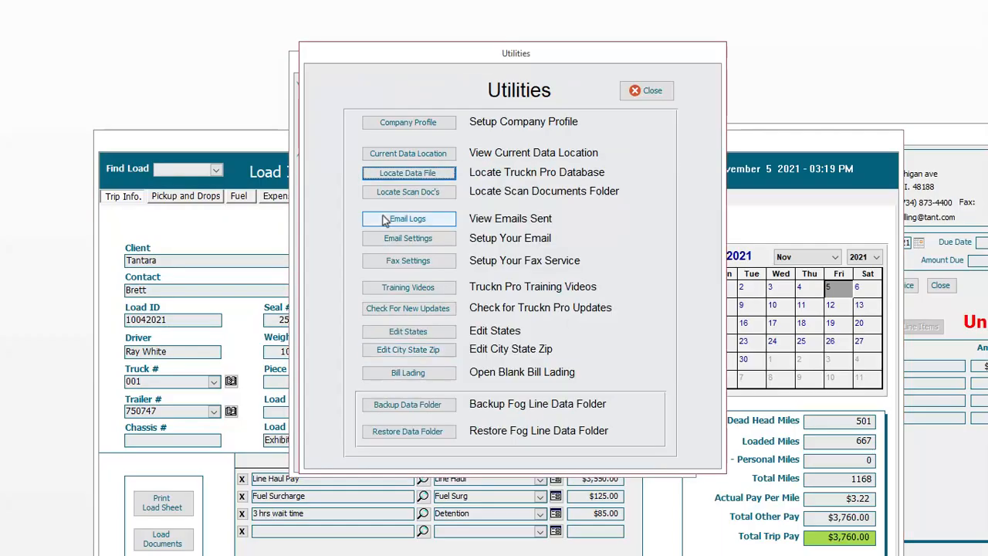
left_click(399, 126)
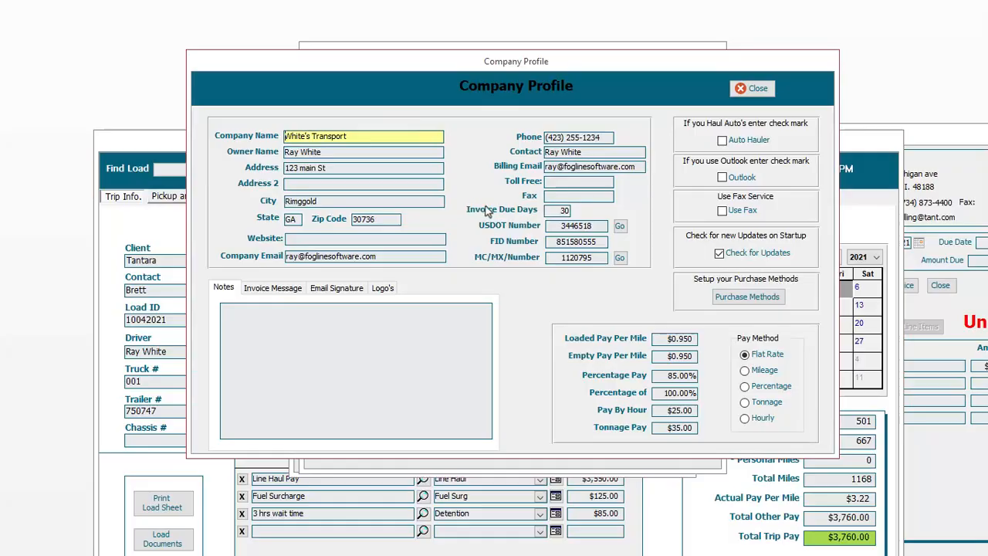
left_click(562, 211)
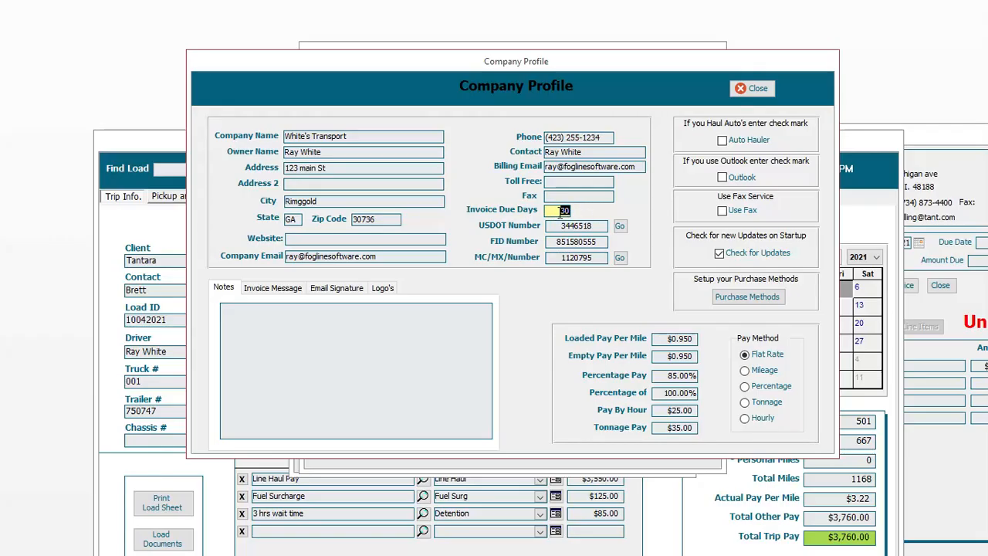
left_click(754, 88)
left_click(652, 91)
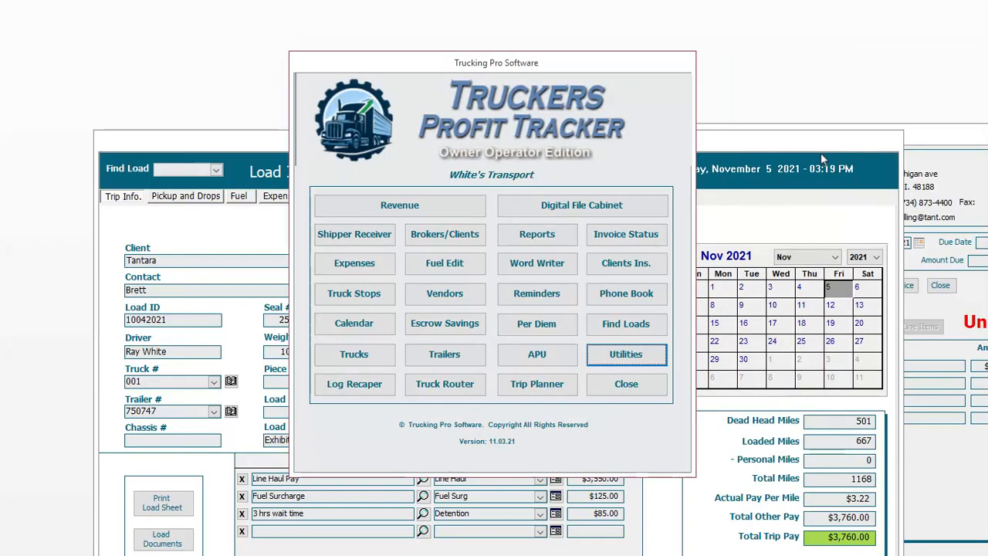
Bring the load record and its invoice back in front of the main menu, with the invoice on top
left_click(832, 151)
left_click_drag(930, 143, 697, 63)
left_click_drag(844, 142, 825, 95)
left_click(771, 66)
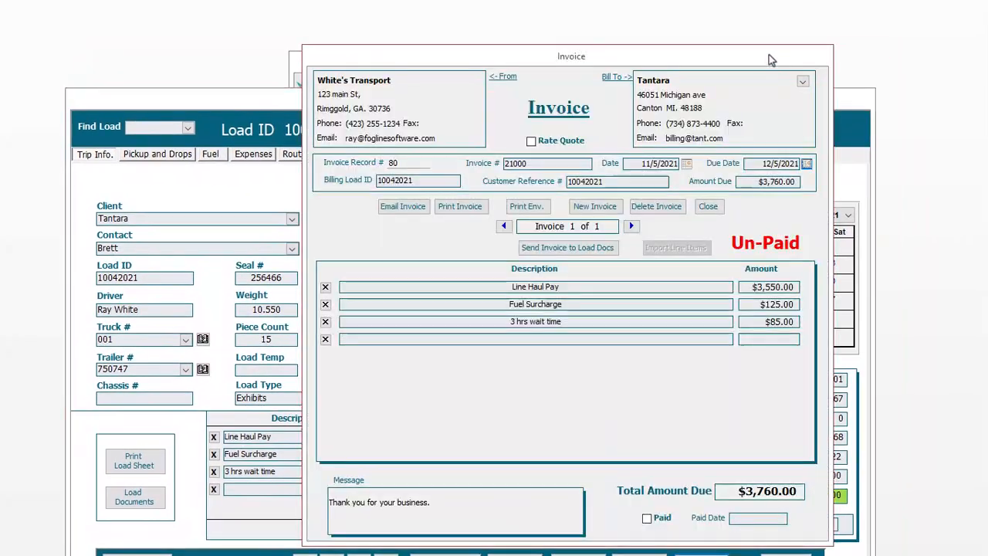
left_click_drag(744, 56, 849, 45)
left_click_drag(435, 101, 445, 50)
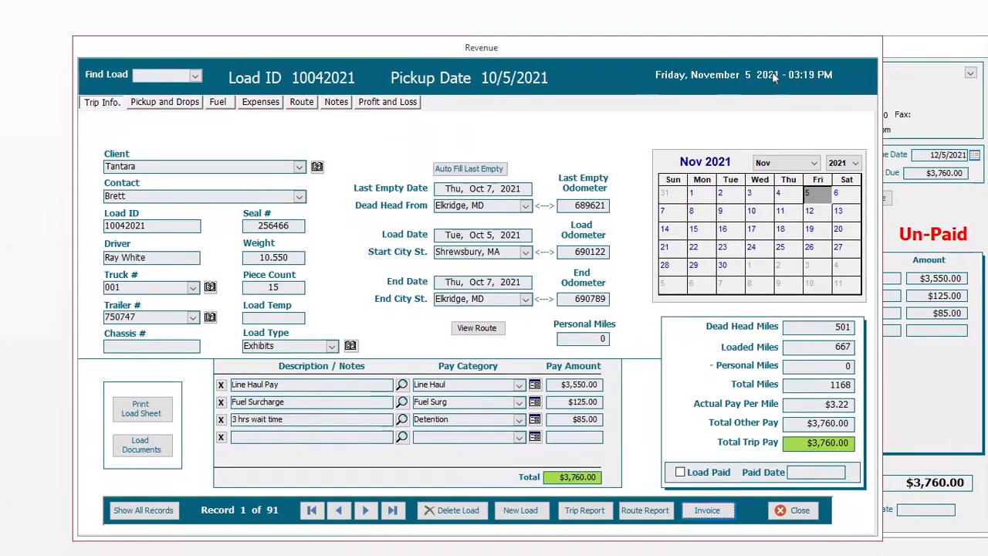
left_click_drag(915, 50, 744, 47)
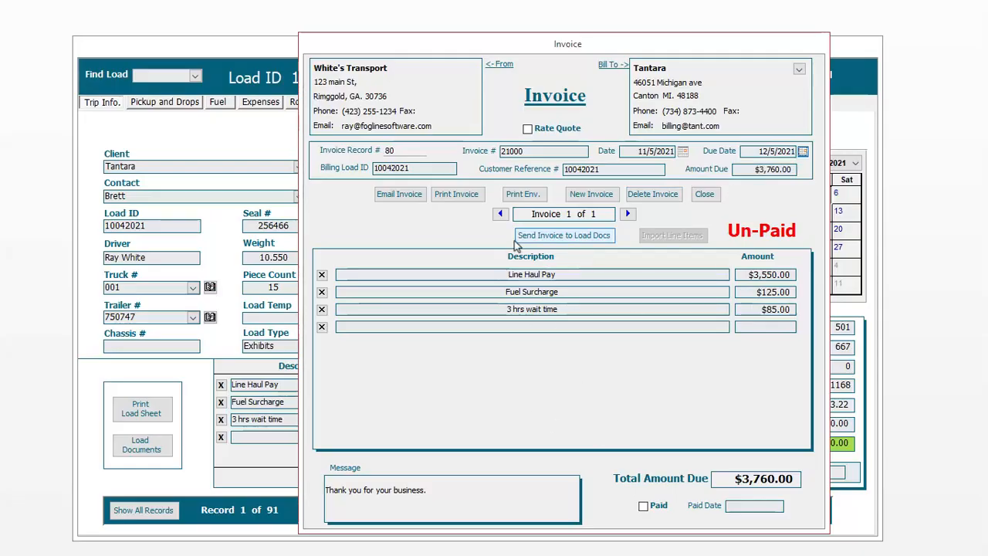
Preview the envelope addressed to the invoice's client, and close the preview
left_click(527, 196)
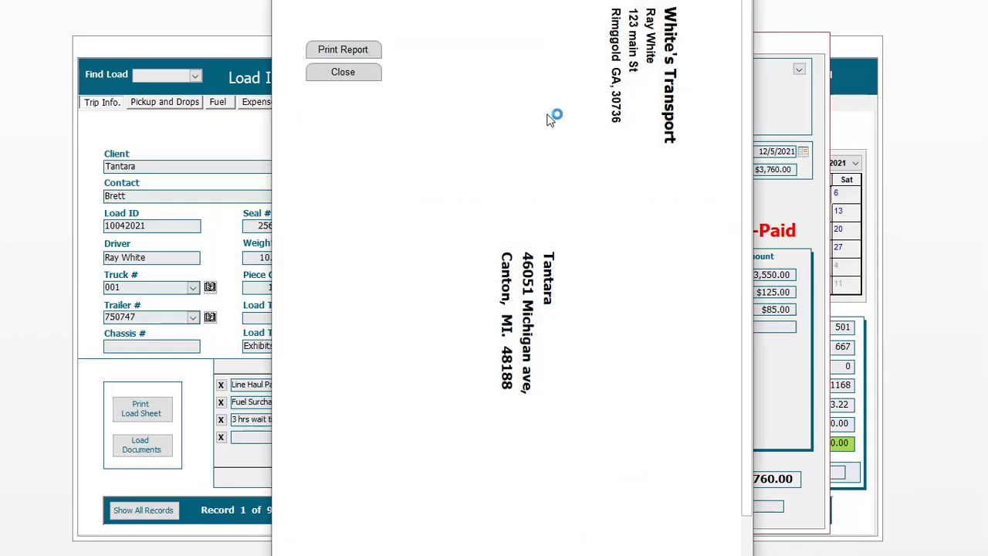
left_click_drag(662, 26, 661, 52)
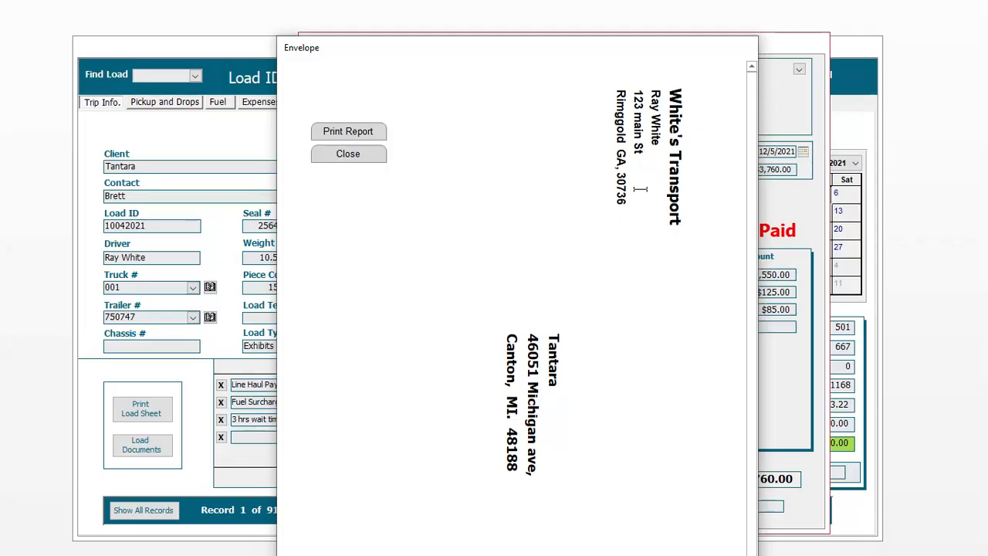
left_click(348, 154)
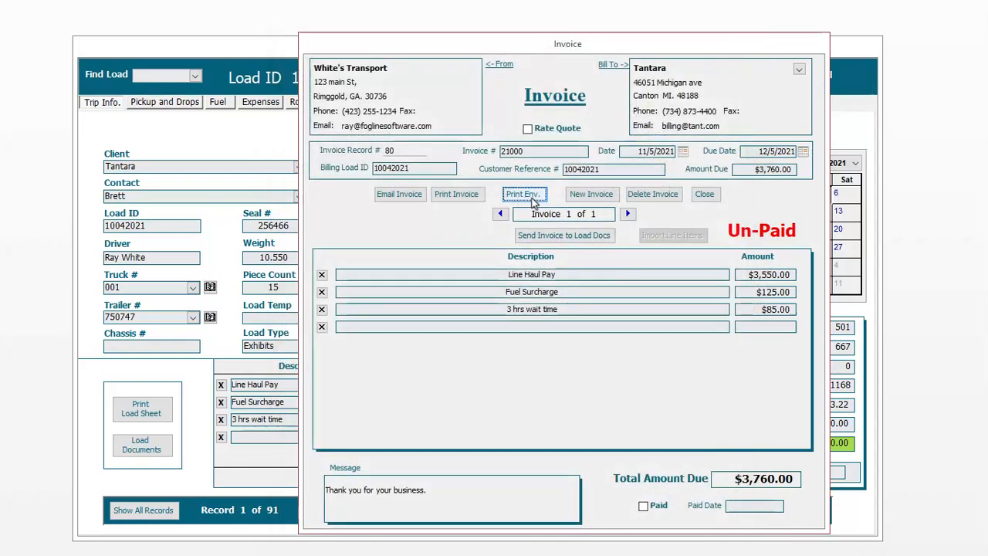
Preview the printable invoice, review it in full, and close the preview
left_click(458, 196)
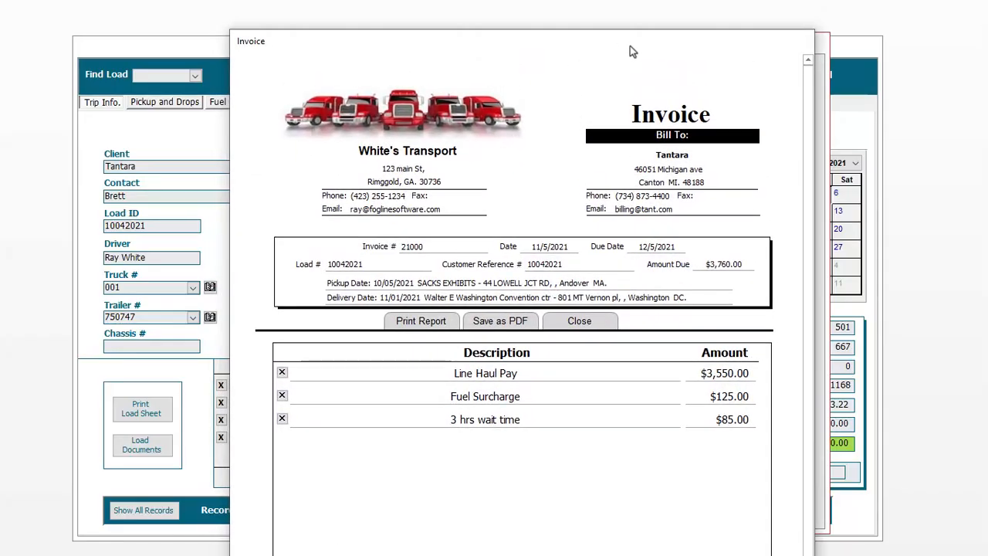
left_click_drag(627, 28, 609, 1)
scroll(598, 141, "down", 3)
scroll(603, 147, "up", 3)
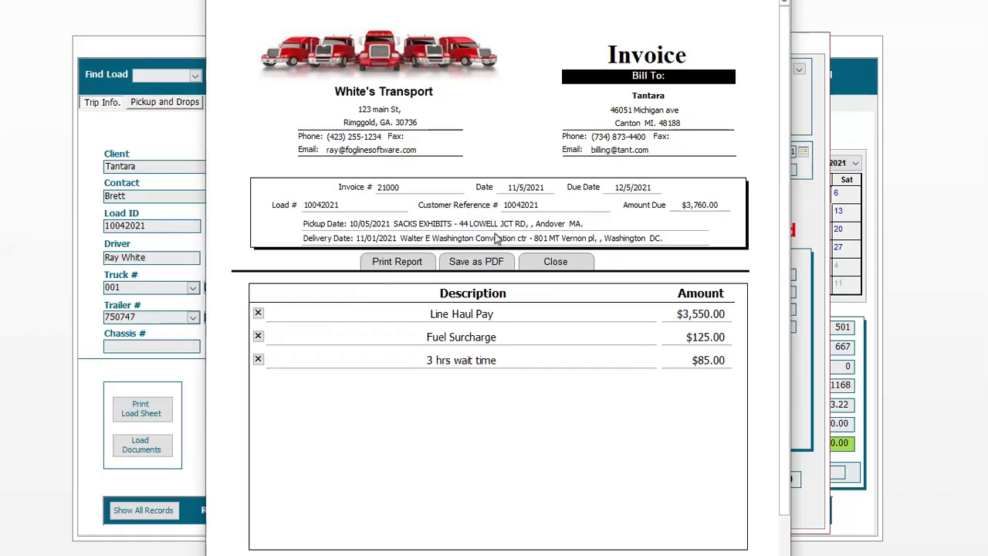
left_click(556, 263)
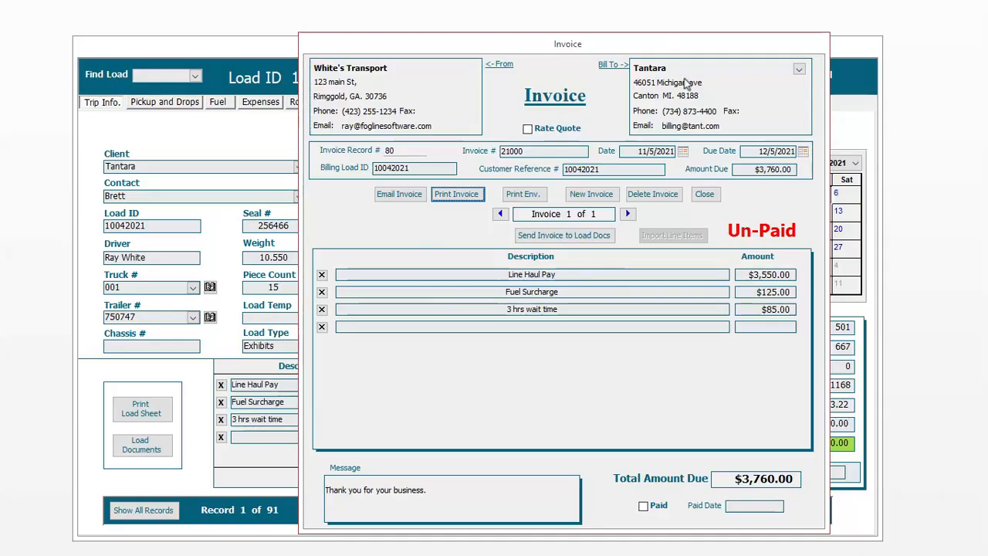
Open the invoice's email draft, check its subject and message fields, and close it without sending
left_click(411, 197)
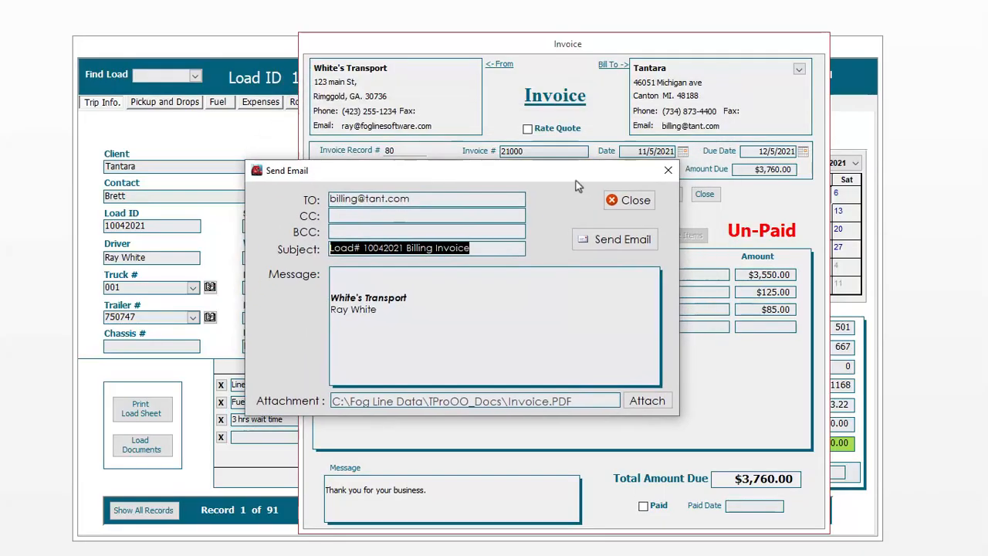
left_click(485, 253)
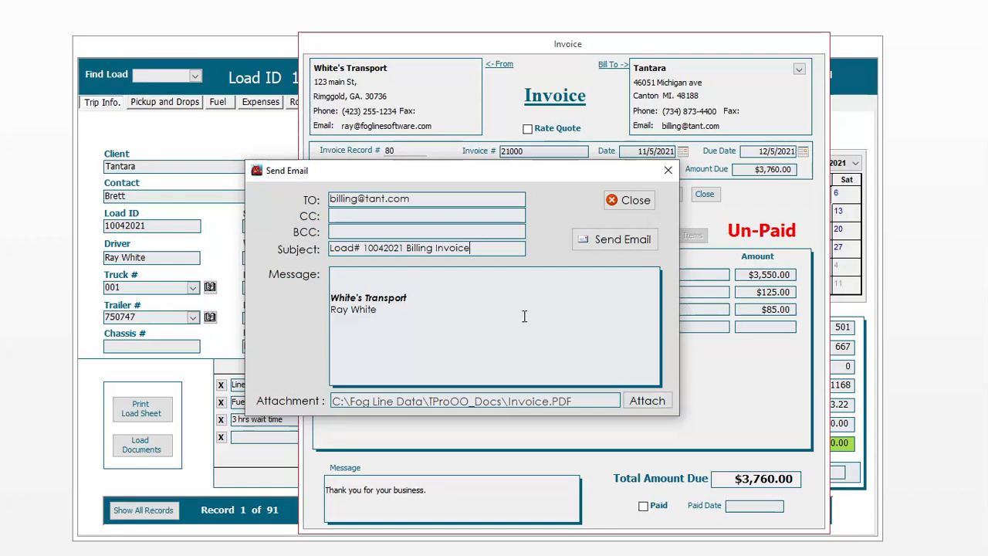
left_click(379, 279)
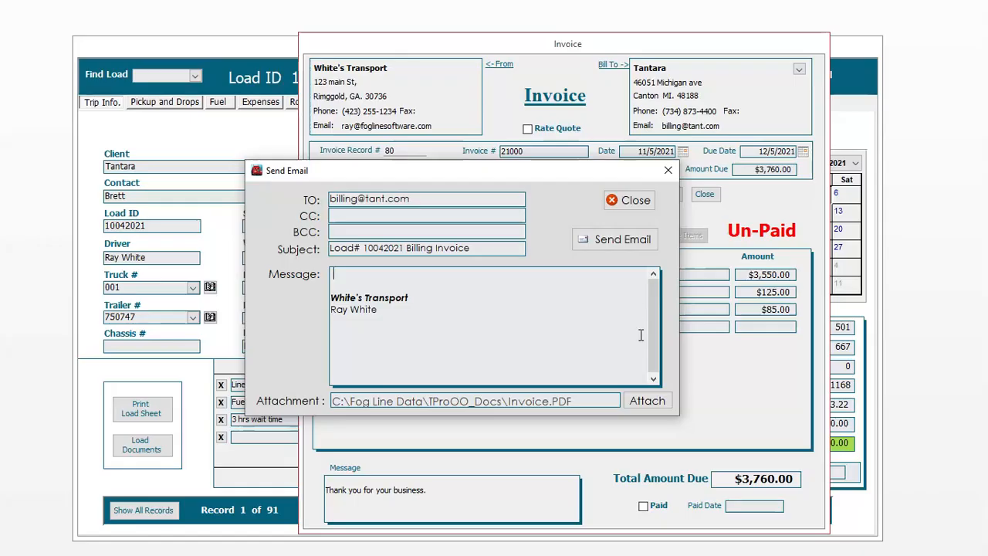
left_click(628, 204)
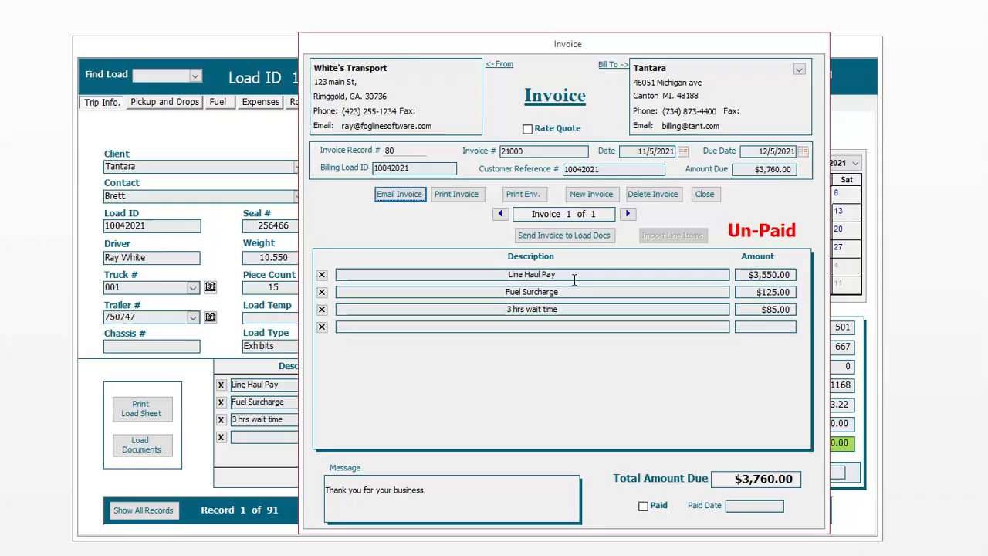
Send the invoice to the load's documents
left_click_drag(610, 48, 690, 31)
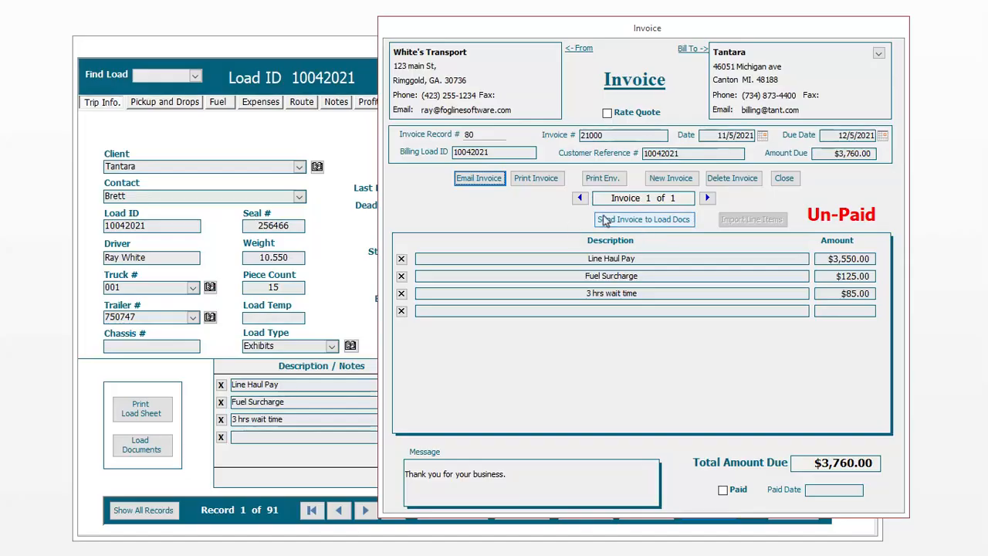
left_click(658, 218)
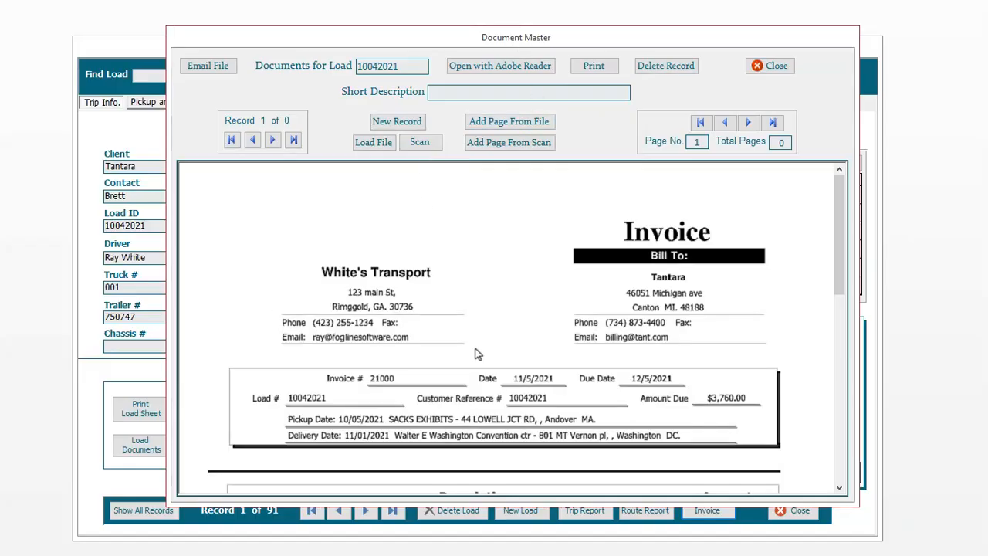
Review the invoice just filed, close the document window, and reopen the load's documents to review the second record
left_click_drag(844, 248, 851, 192)
left_click(770, 66)
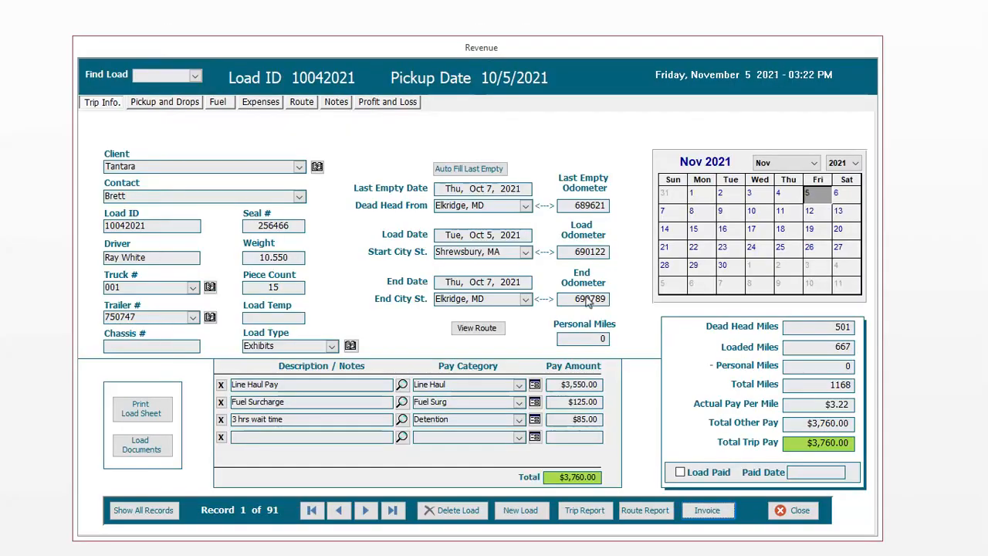
left_click(131, 455)
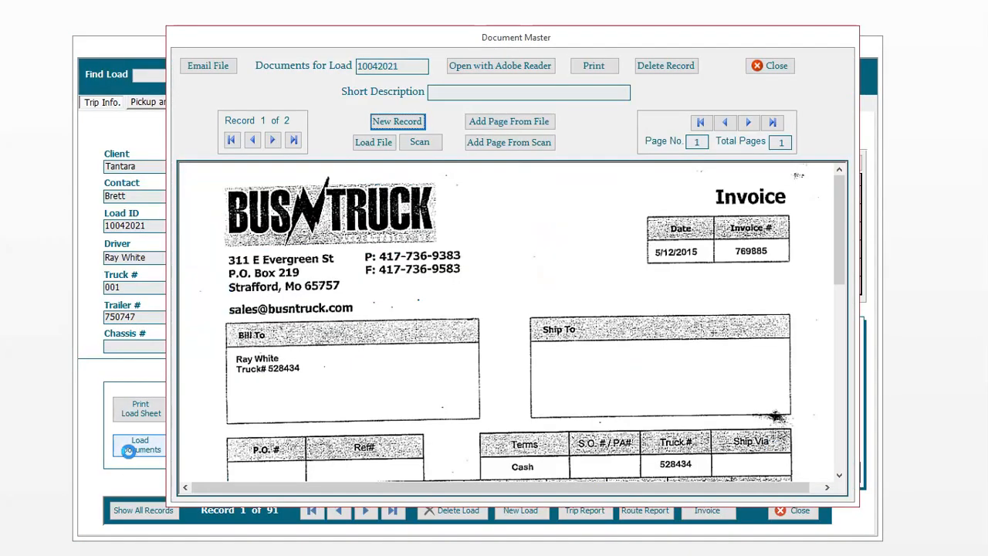
scroll(400, 210, "down", 3)
scroll(456, 280, "up", 3)
left_click(272, 140)
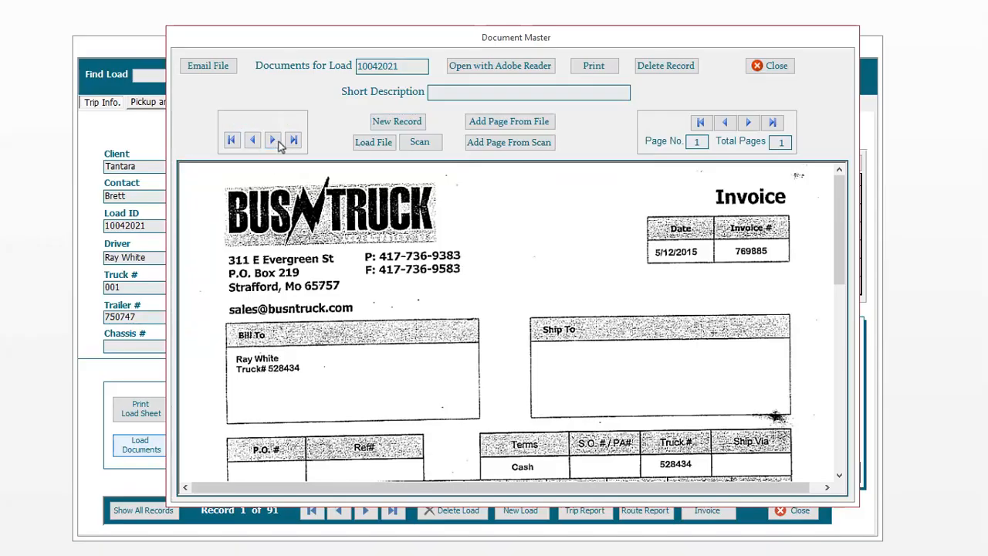
left_click_drag(846, 228, 842, 182)
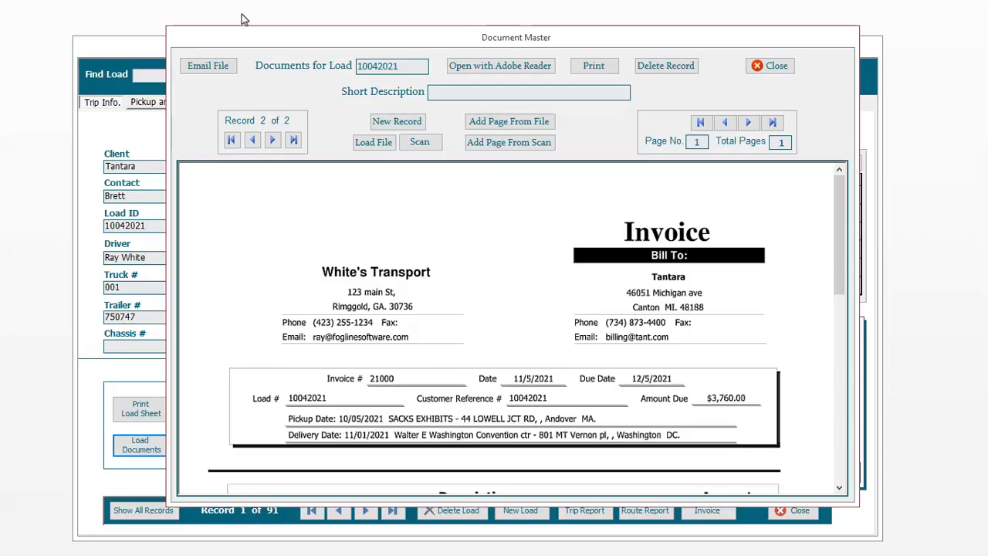
Open an email draft for the filed invoice, check its subject and message fields, and close it and the load's documents without sending
left_click(221, 72)
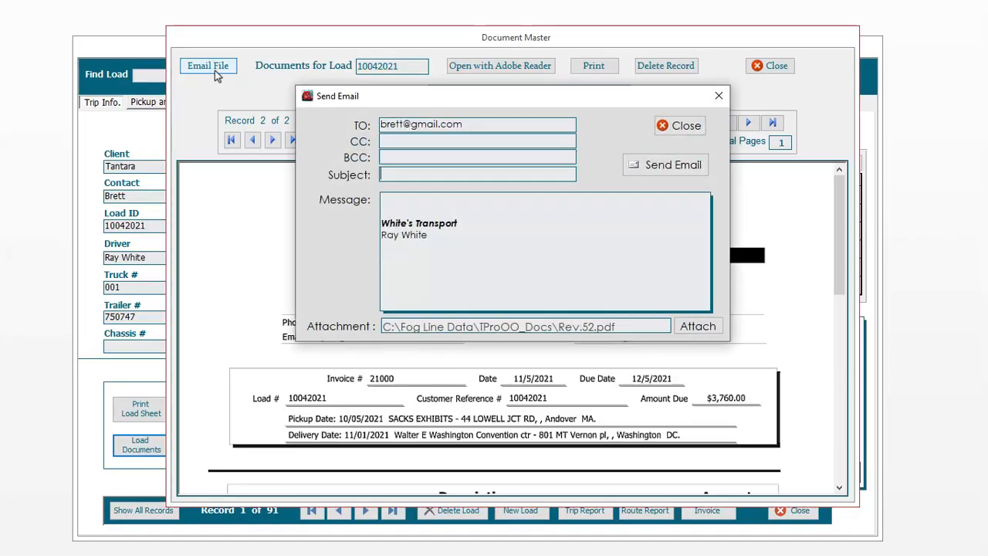
left_click(400, 176)
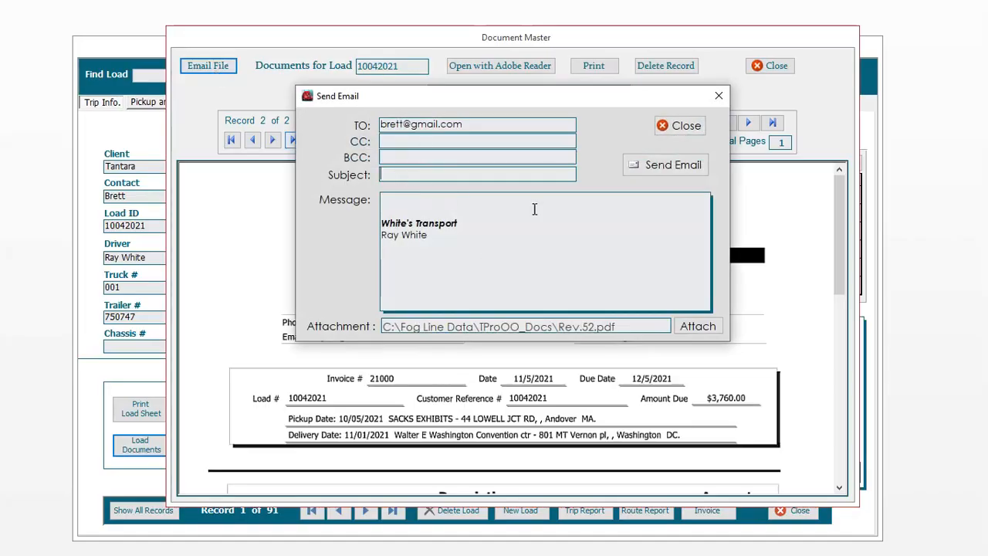
left_click(466, 210)
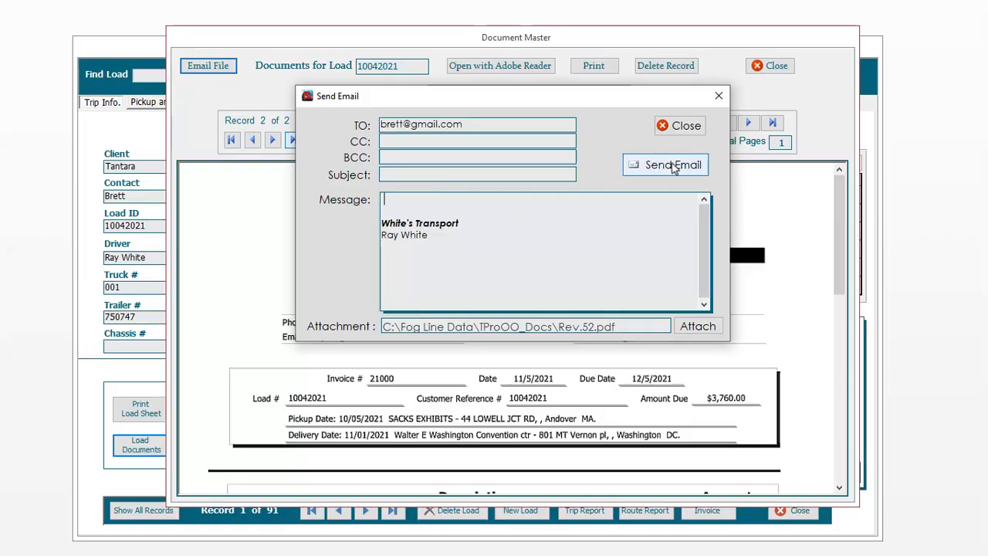
left_click(681, 127)
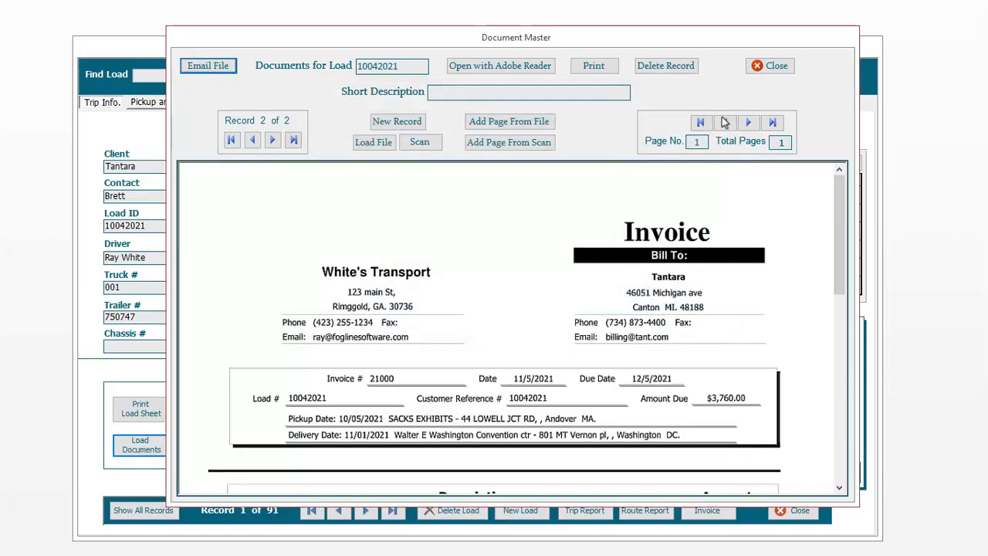
left_click(776, 67)
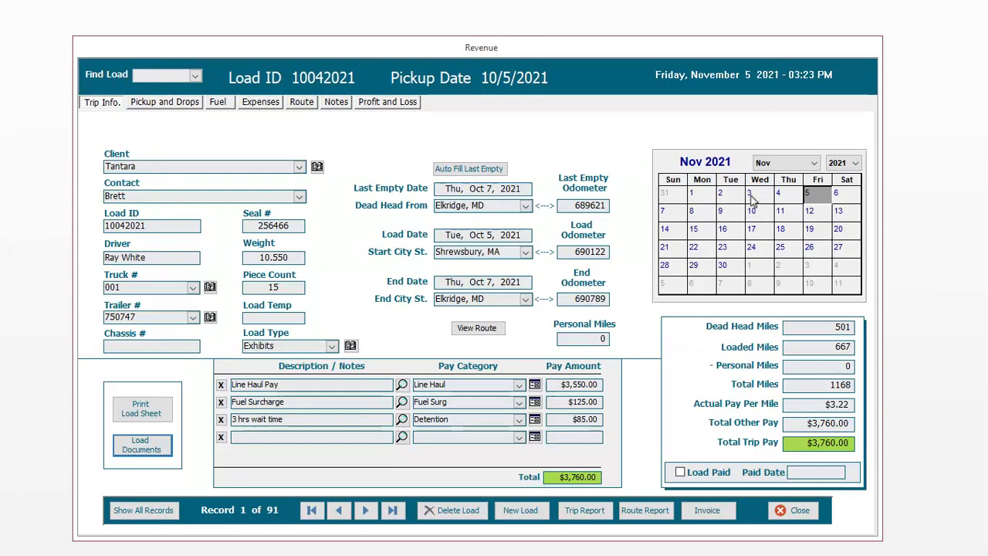
Reopen the load's invoice, switch it to a Rate Quote, preview the printable quote in full, and switch it back to an invoice
left_click(718, 510)
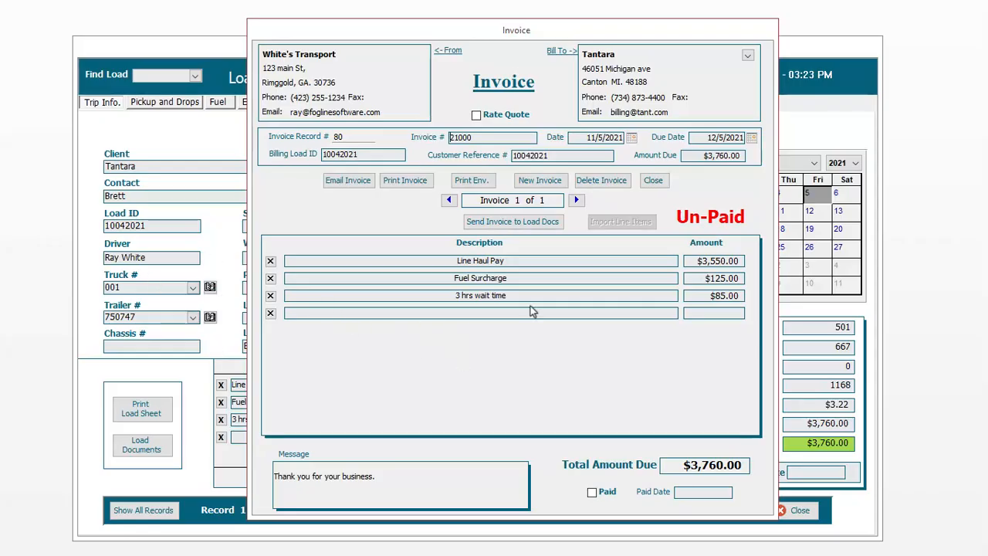
left_click(477, 116)
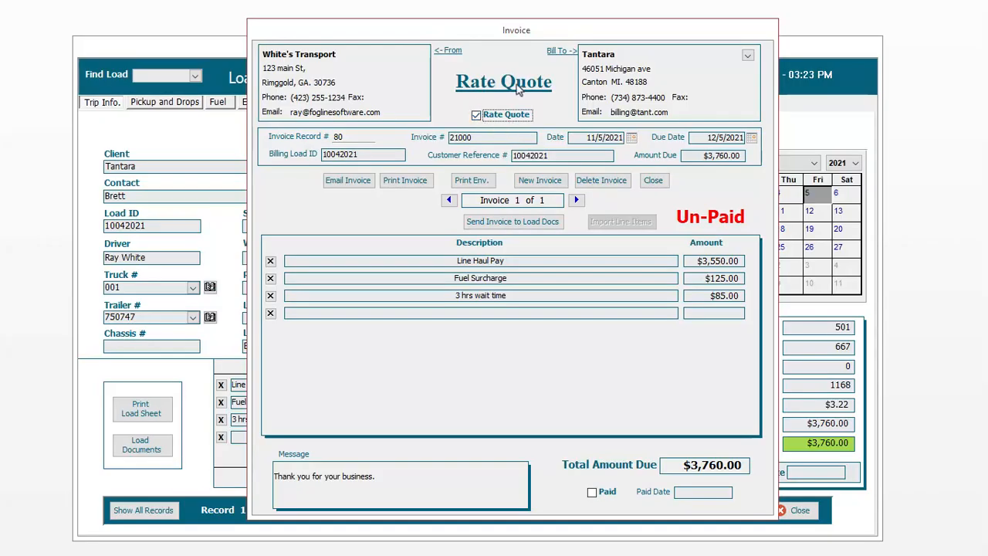
left_click(411, 181)
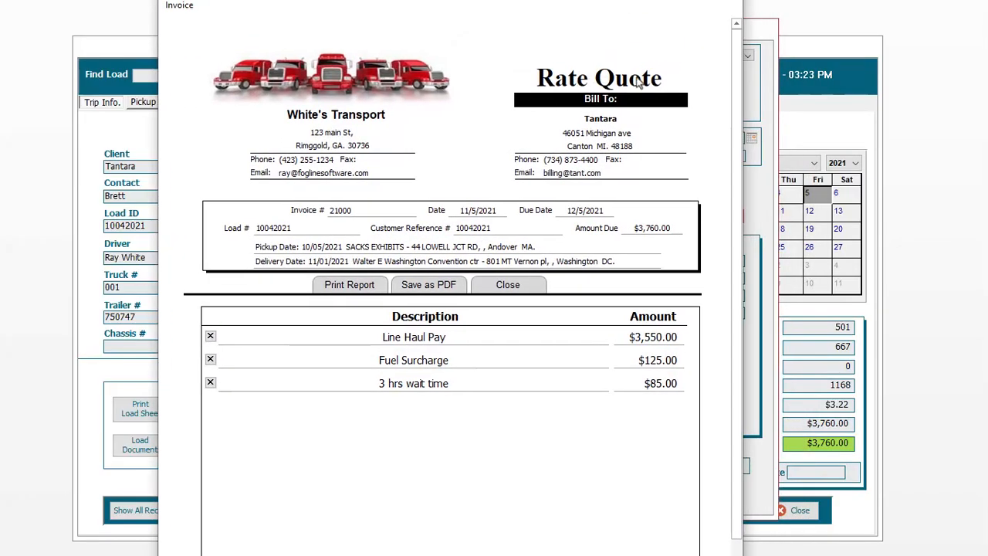
scroll(594, 116, "down", 3)
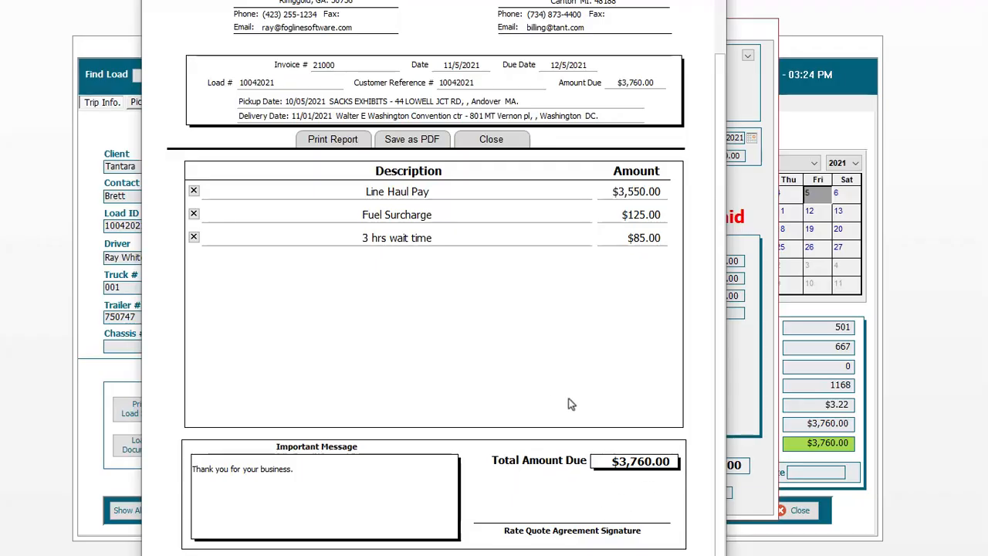
left_click(510, 139)
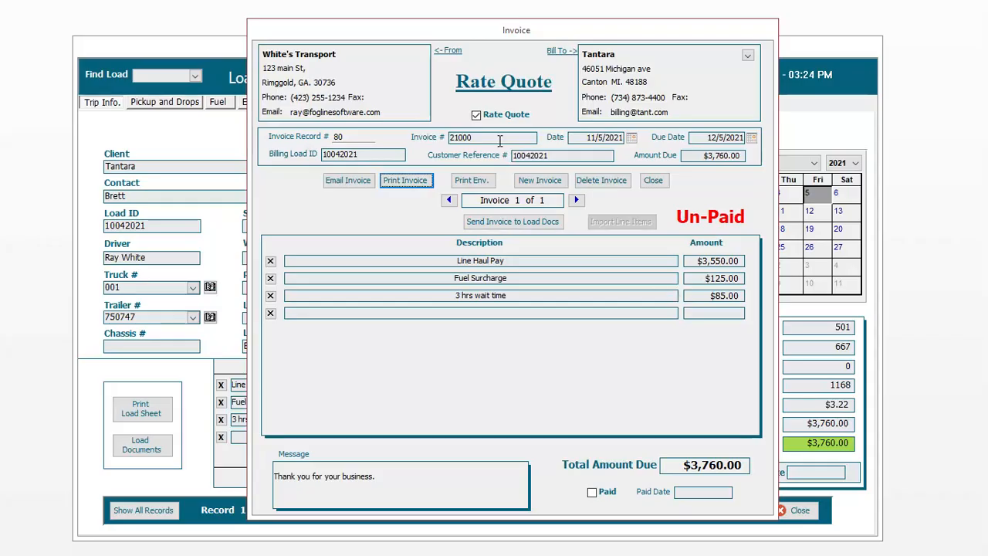
left_click(477, 115)
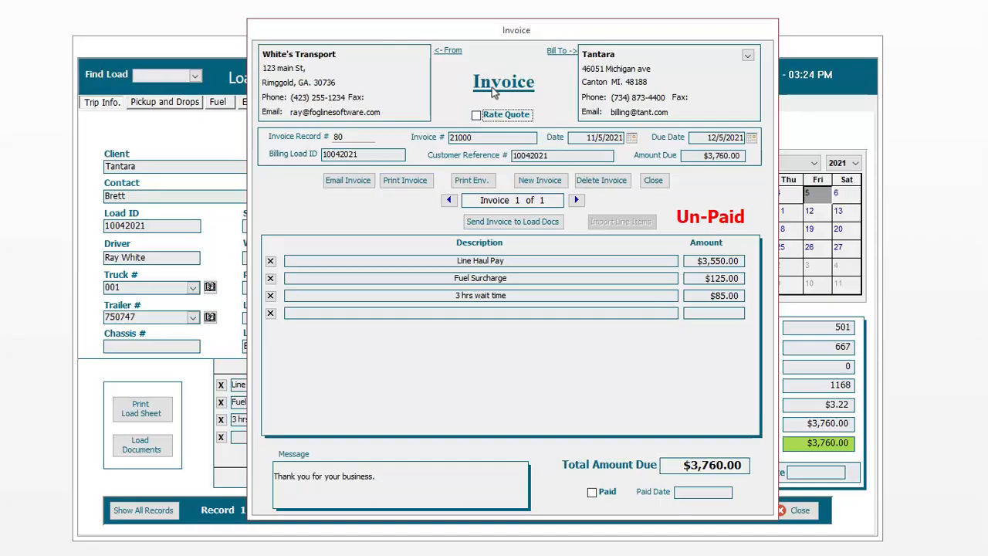
Preview the printable invoice with Rate Quote turned off, review it down to the total, and close the preview
left_click(408, 182)
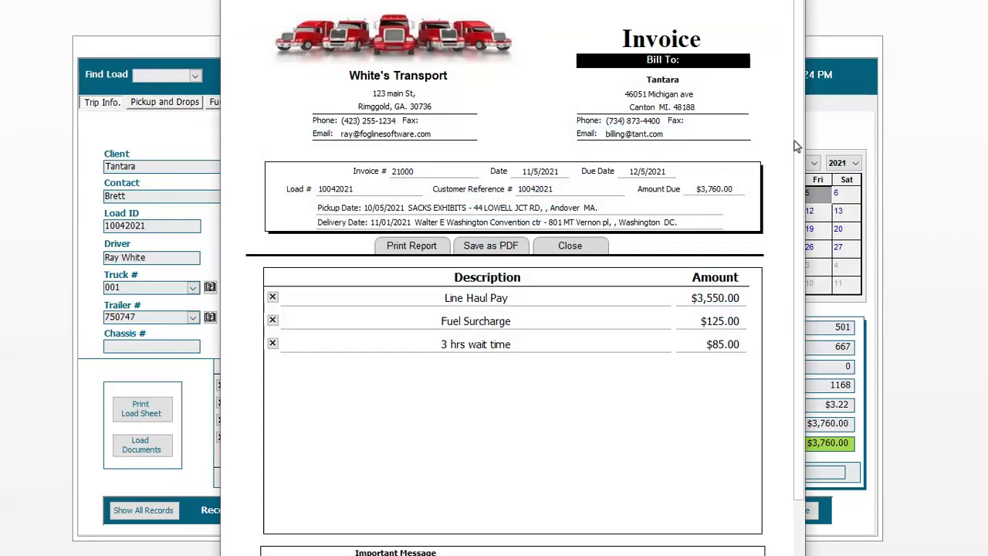
left_click_drag(798, 150, 826, 363)
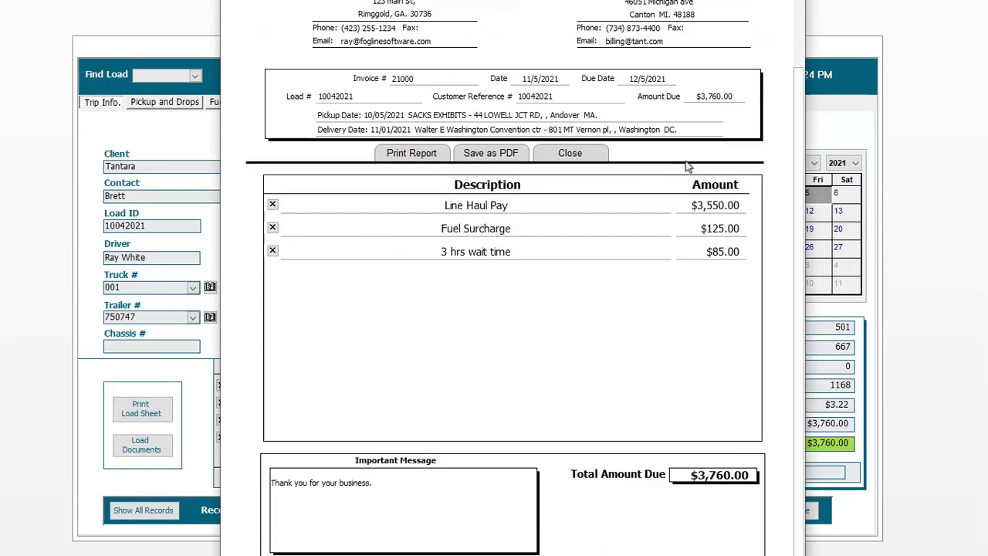
left_click(569, 154)
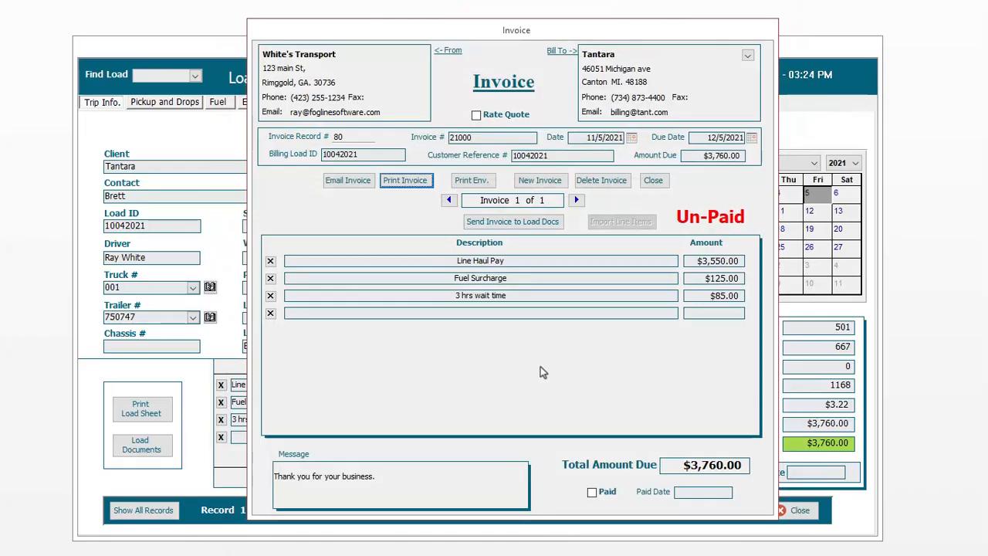
Mark the invoice as paid, preview the printable receipt, and set the invoice back to unpaid before closing it
left_click(593, 492)
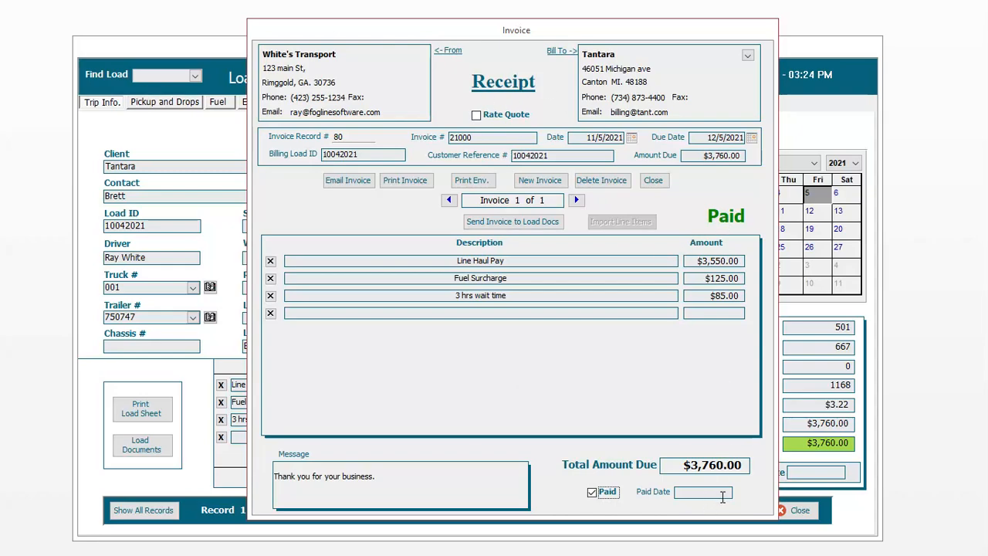
left_click(404, 185)
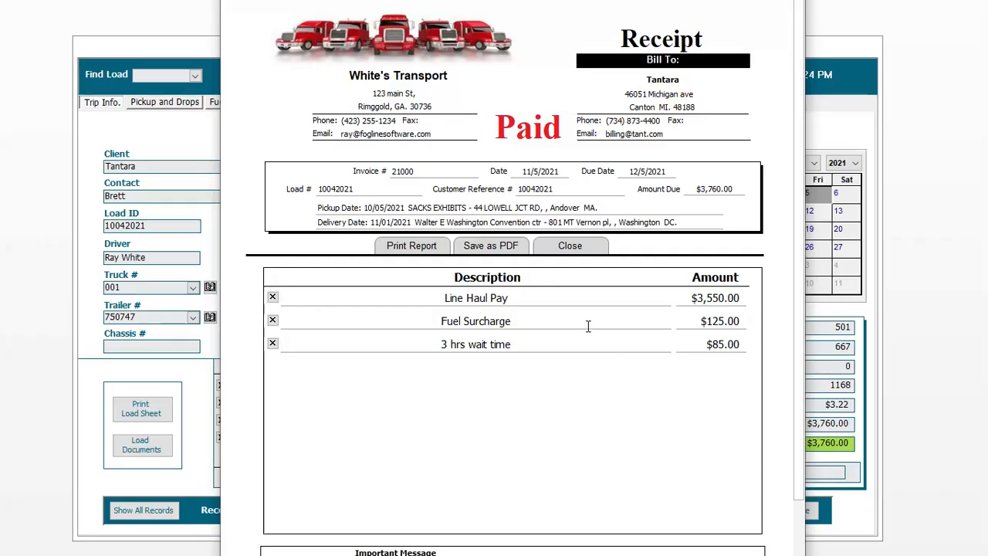
scroll(585, 322, "down", 2)
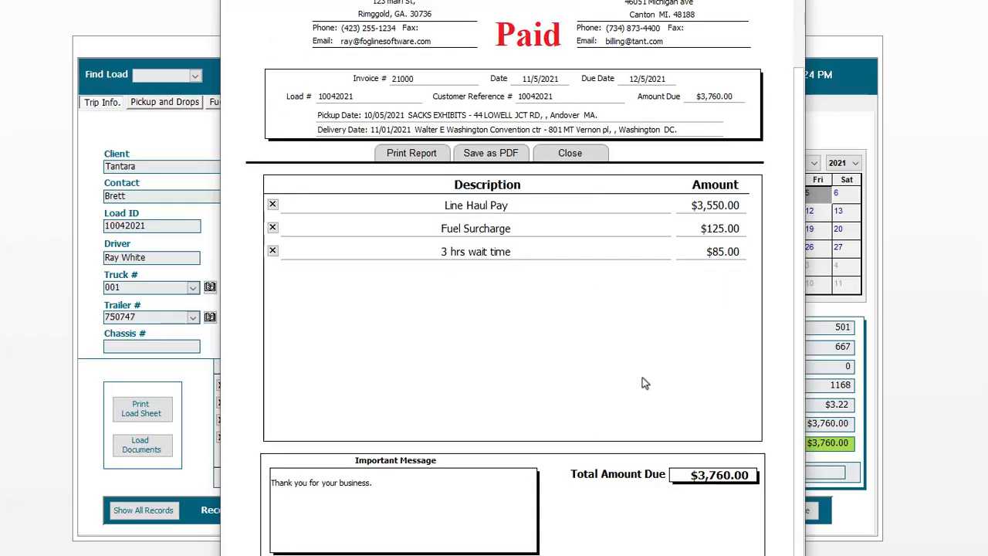
left_click(572, 153)
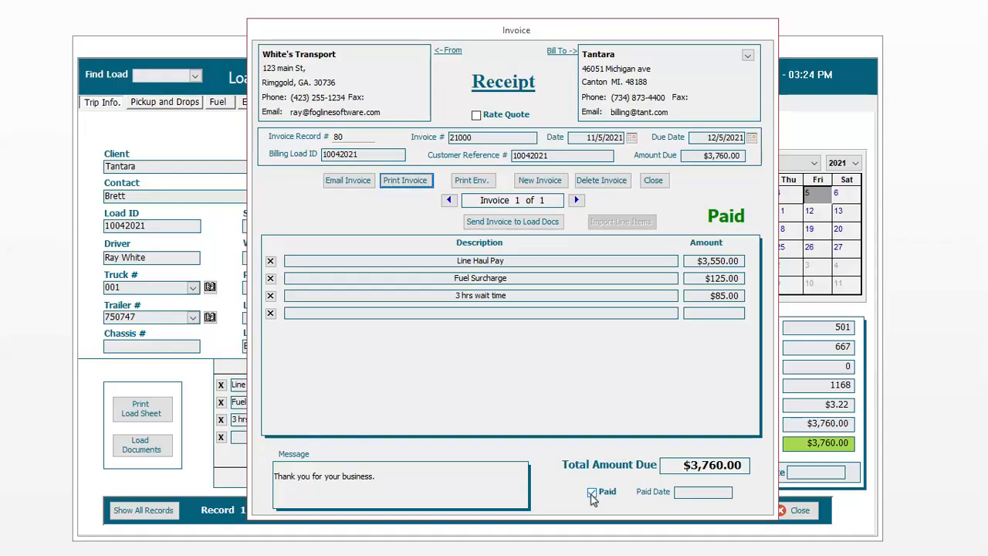
left_click(591, 493)
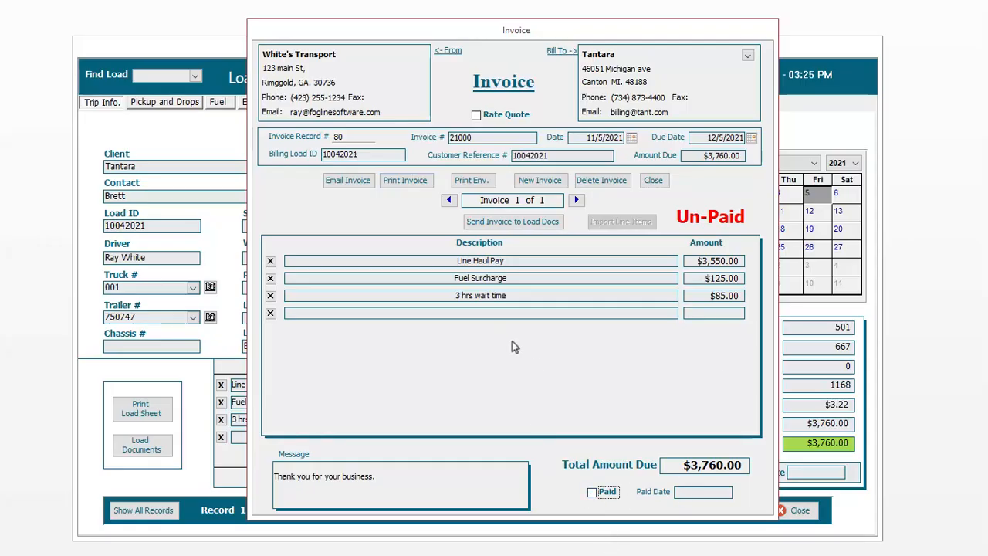
left_click(653, 180)
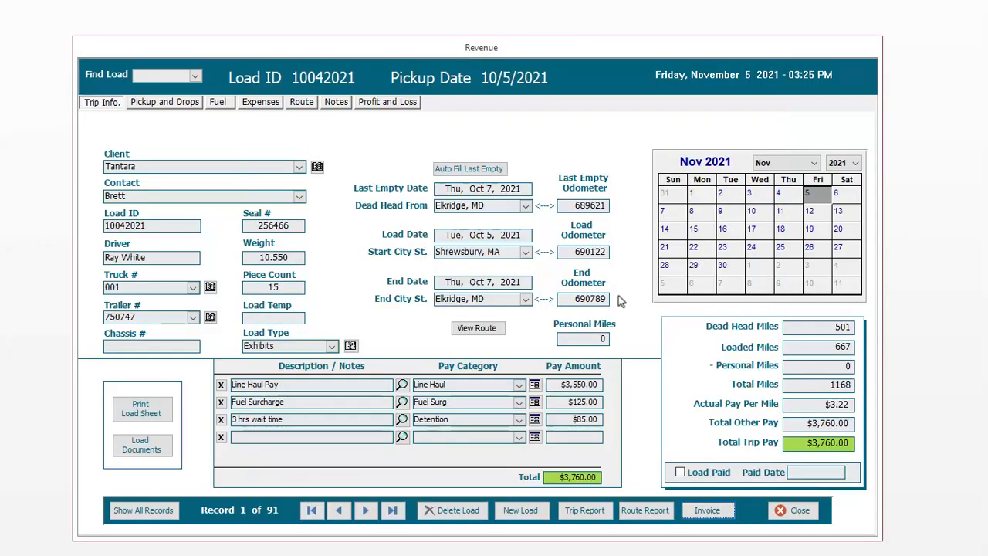